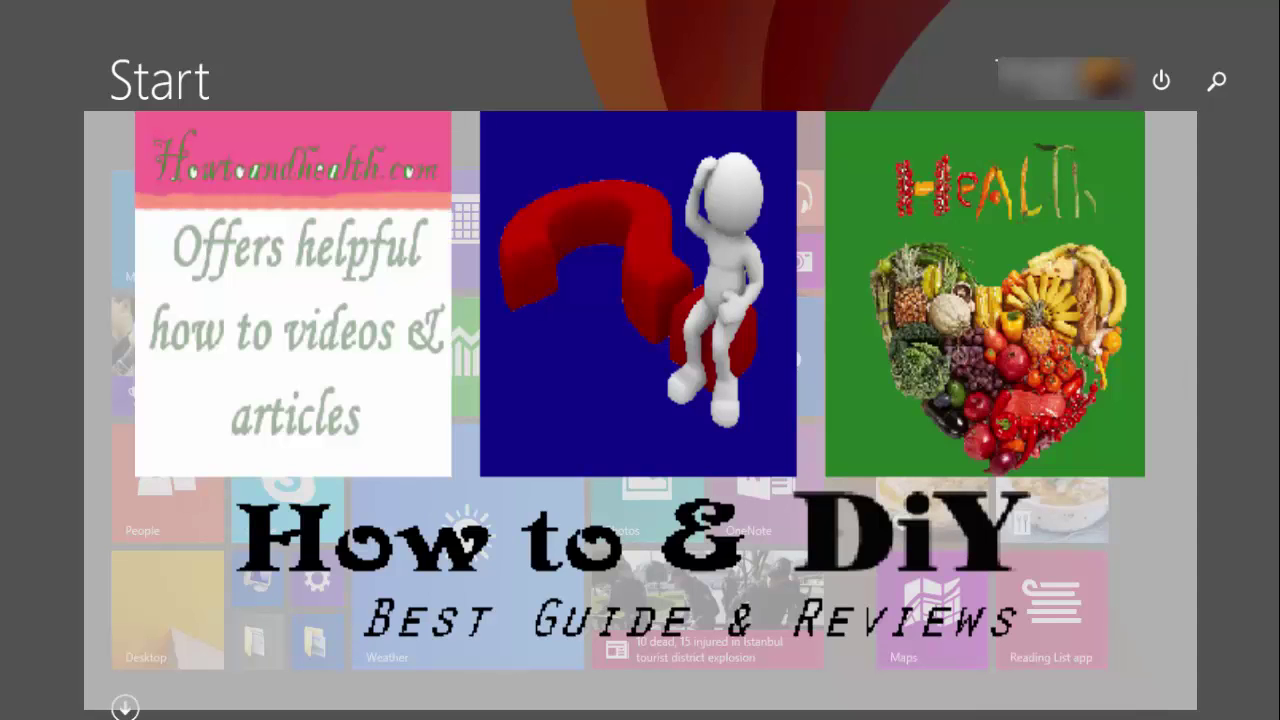
Launch Mozilla Firefox by searching 'mo' from the Windows 8 Search charm.
left_click(1210, 81)
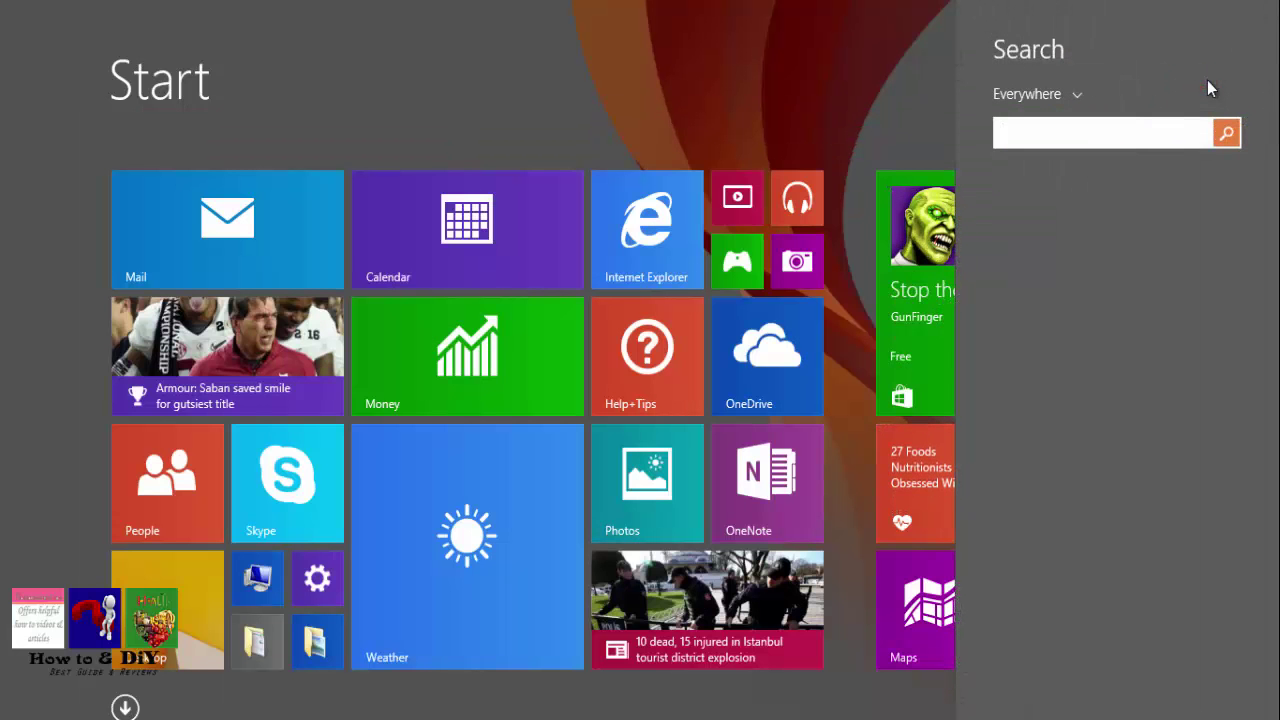
type("mozilla Firefox")
key("Return")
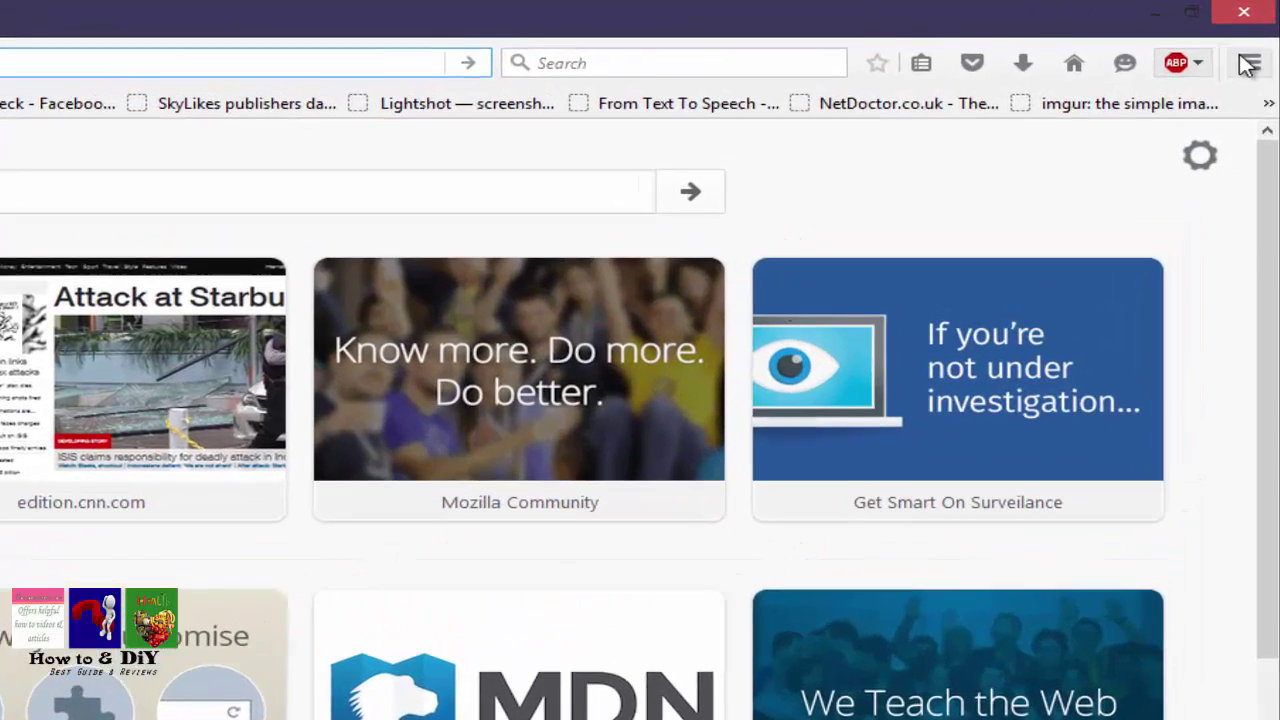
Open the Add-ons Manager from the Firefox menu and show the Get Add-ons page.
left_click(1257, 50)
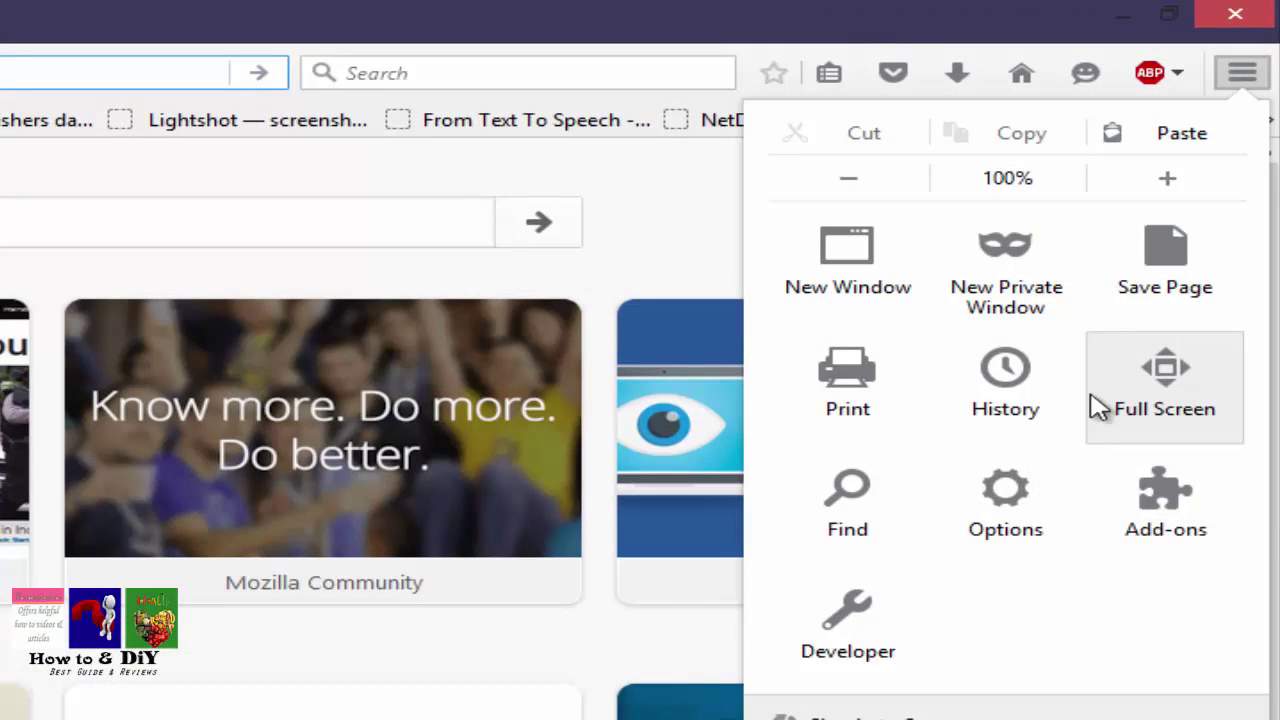
left_click(1158, 501)
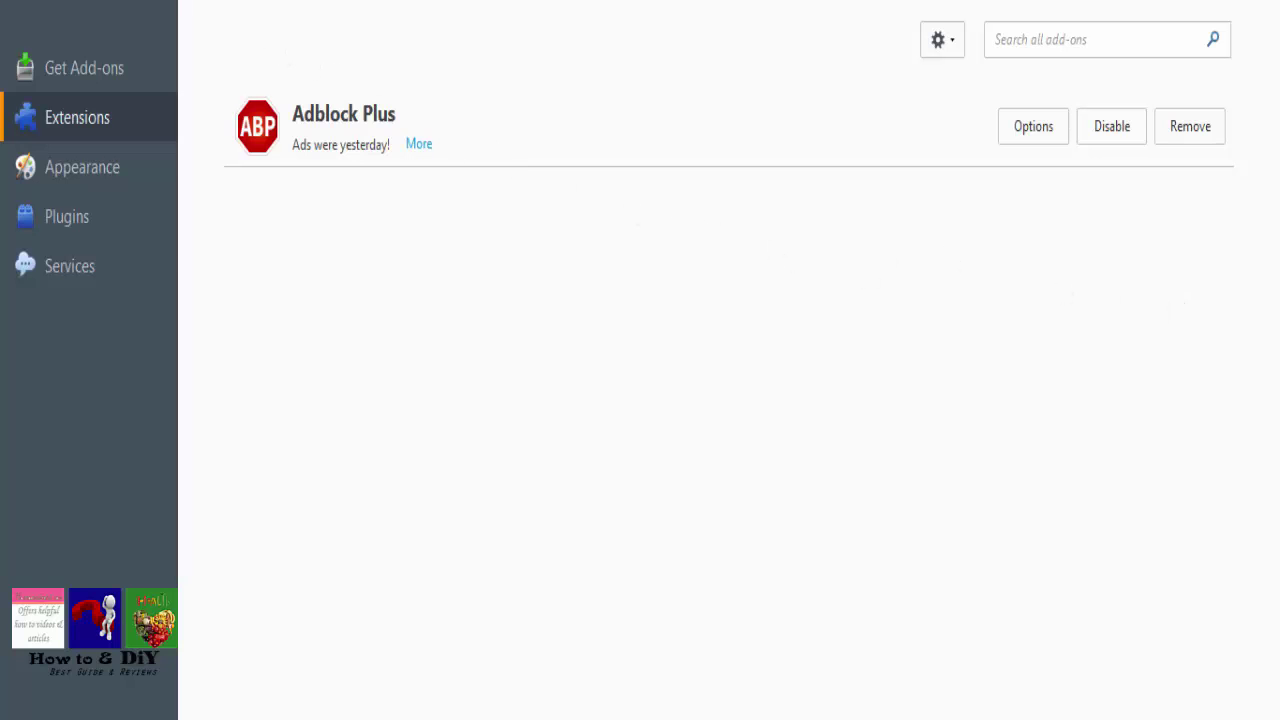
left_click(92, 66)
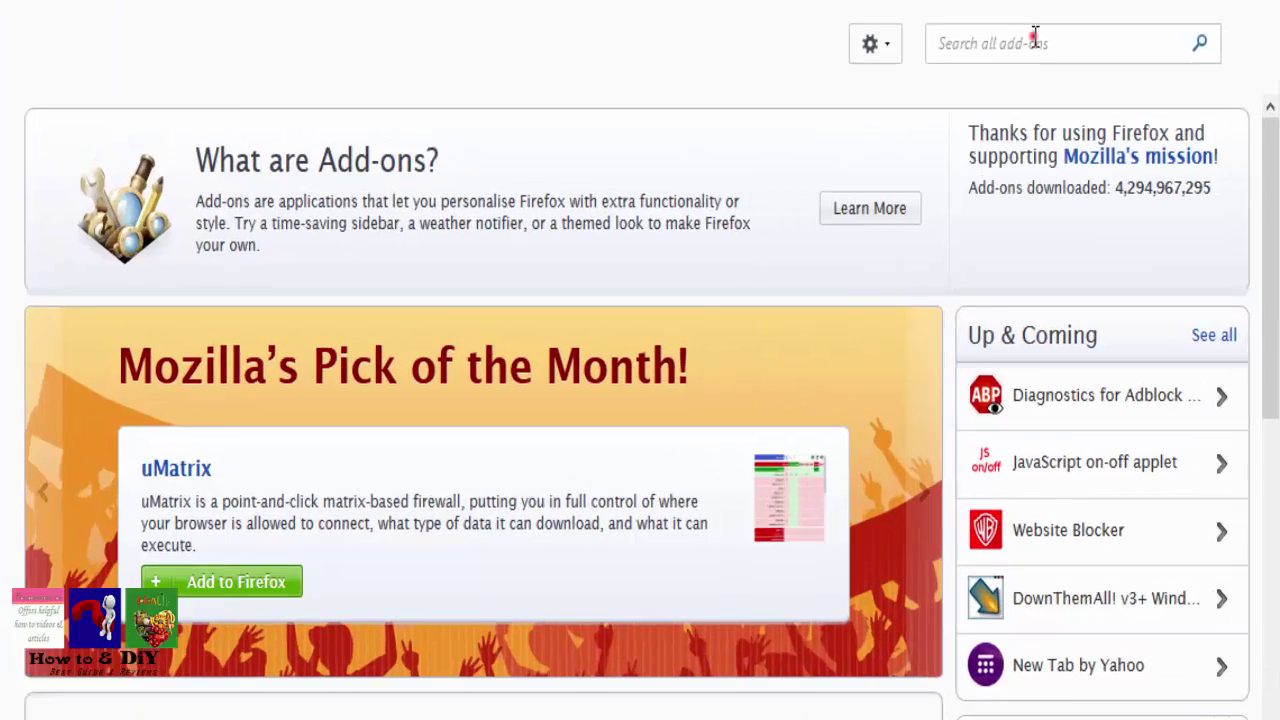
Search the Firefox add-ons catalogue for 'block site'.
left_click(1046, 42)
type("bloc")
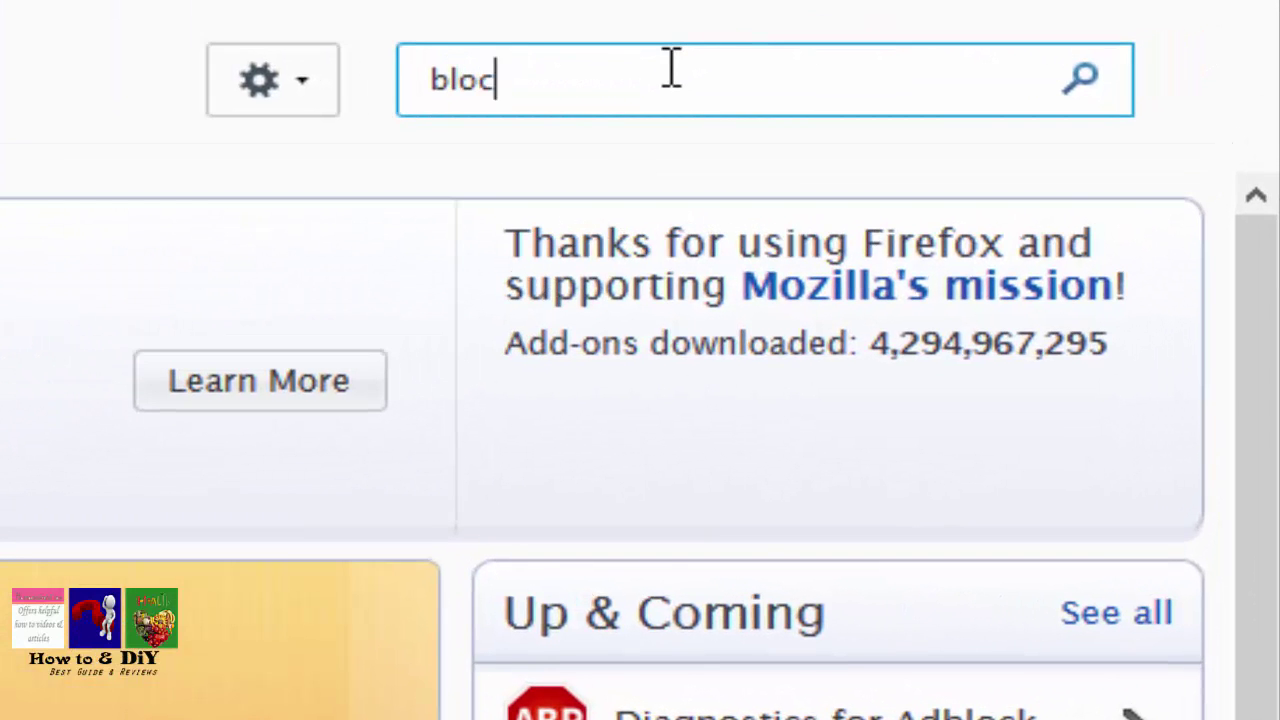
type("k sit")
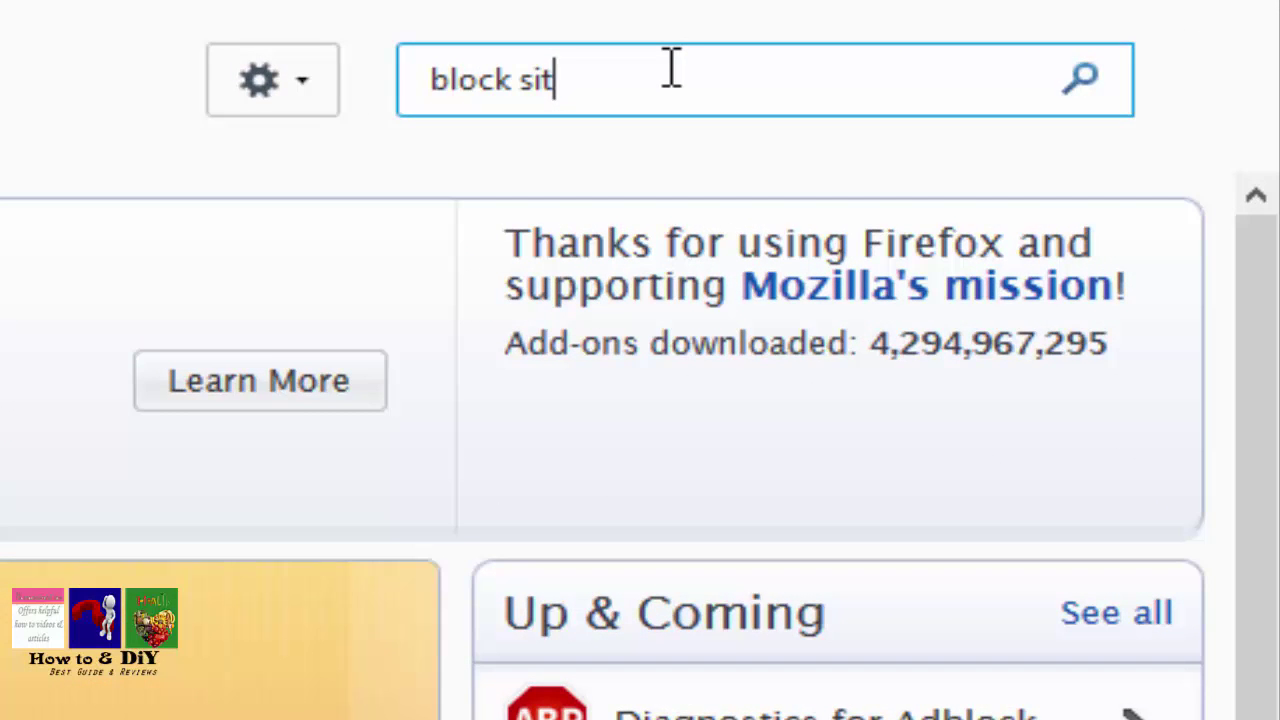
type("e")
key("Return")
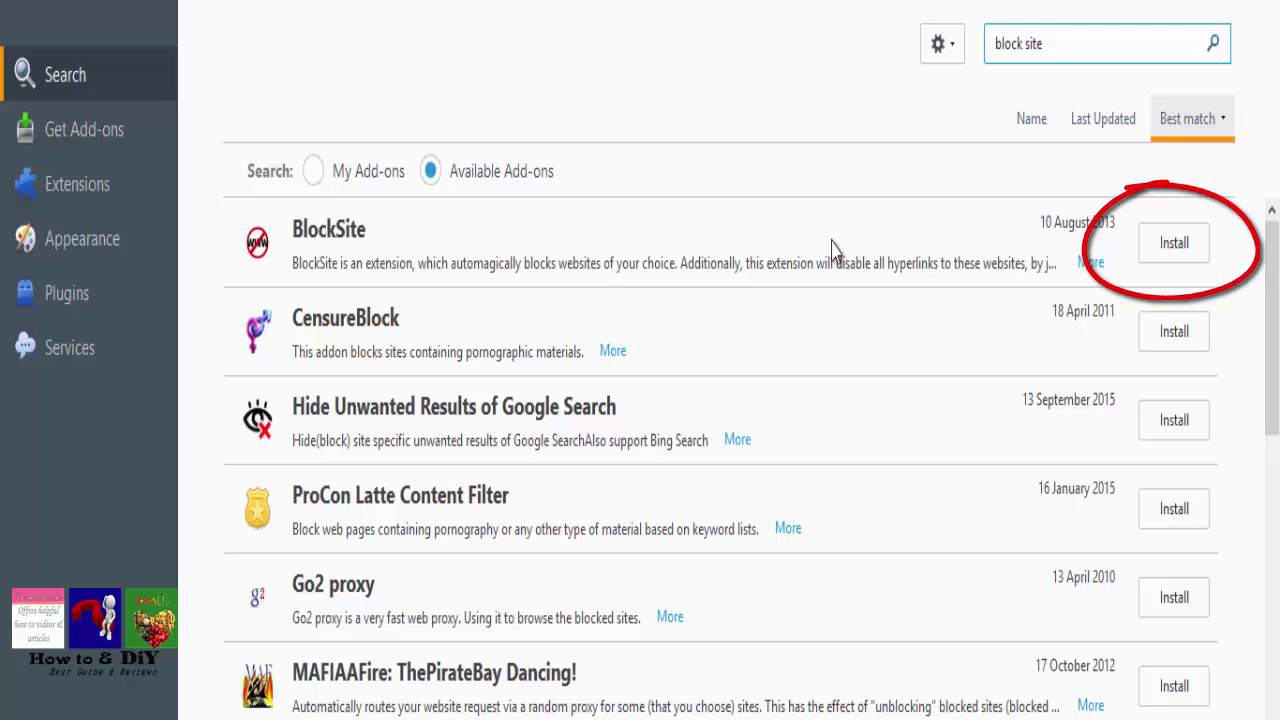
Install BlockSite, restart Firefox, decline the default-browser prompt, and view installed Extensions.
left_click(1162, 256)
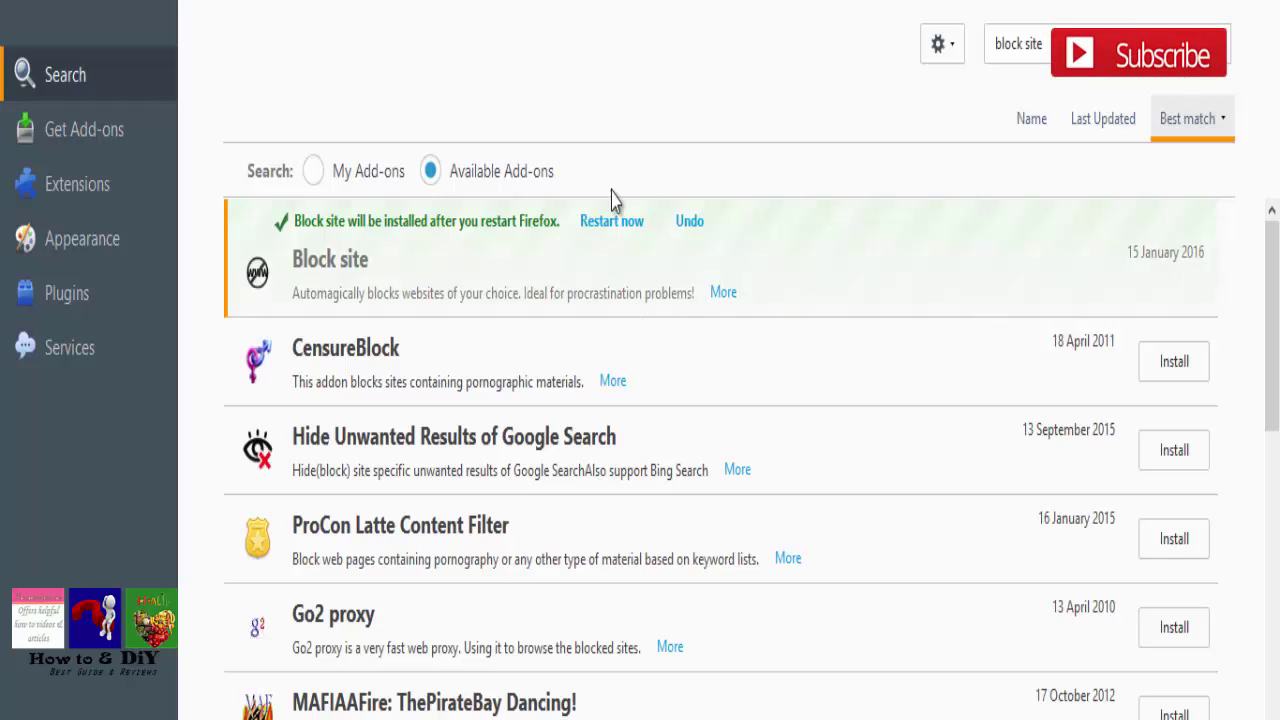
left_click(612, 221)
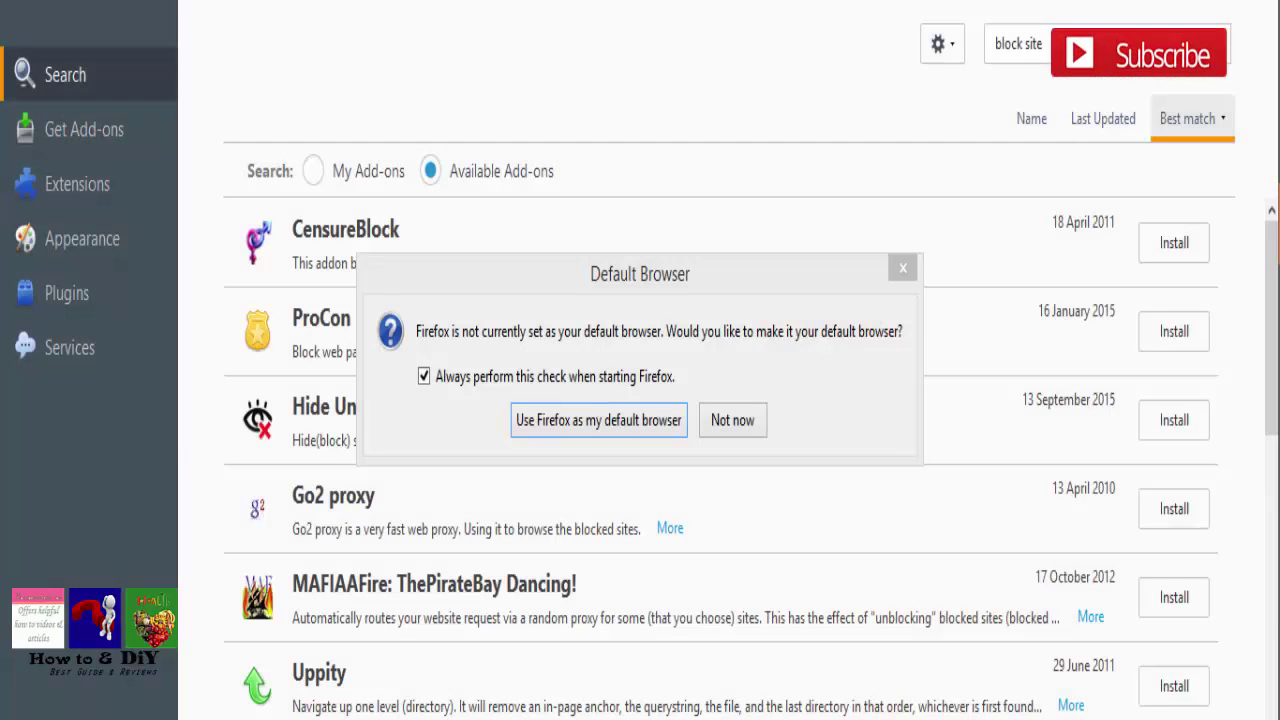
left_click(733, 421)
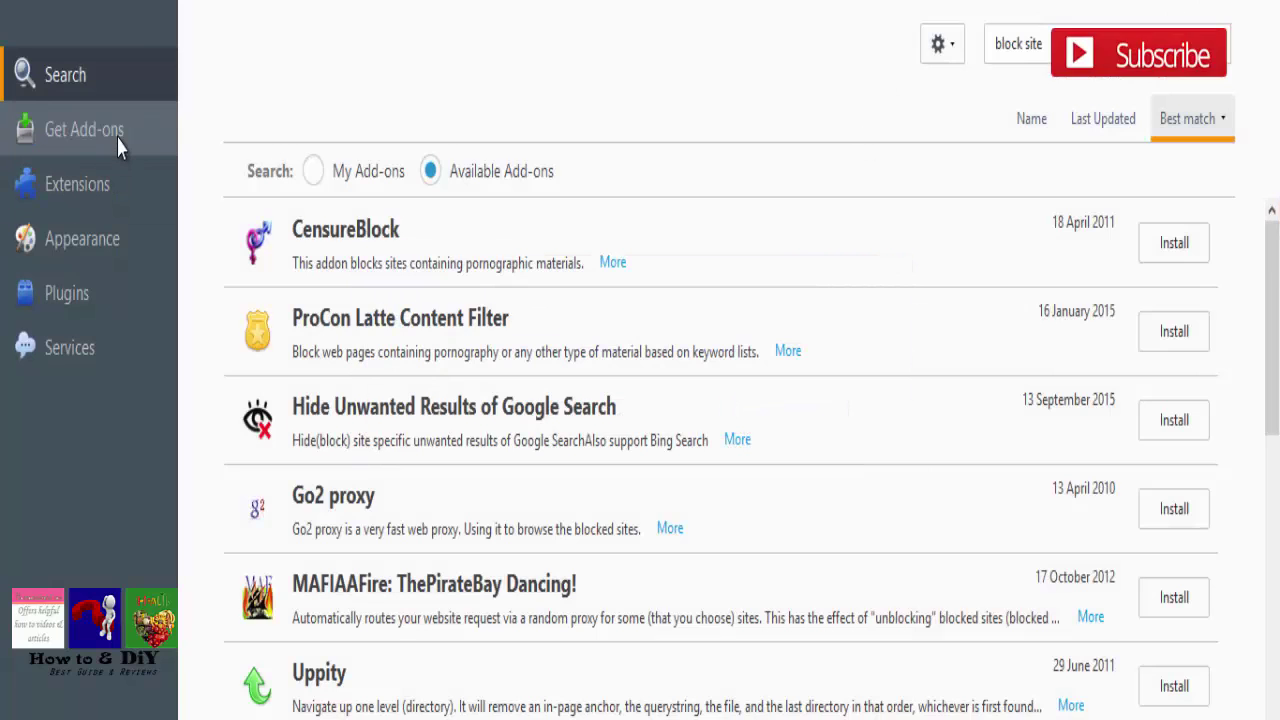
left_click(106, 178)
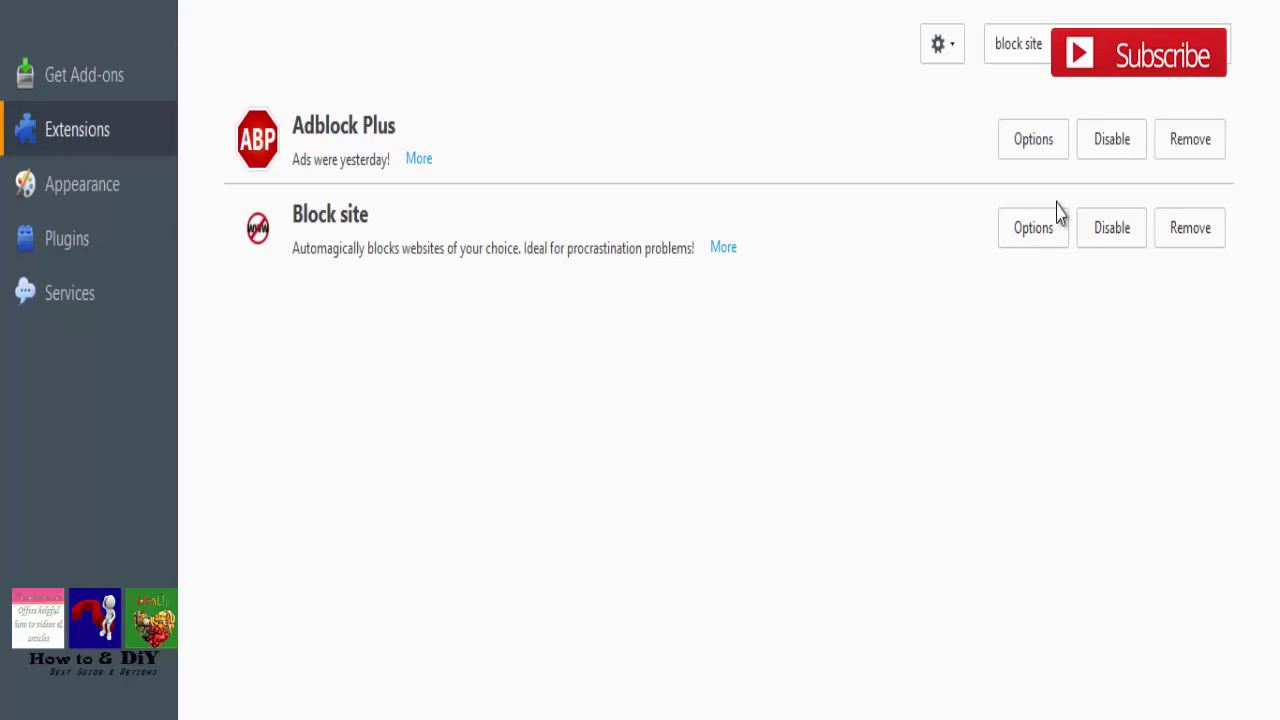
Open Block site's Options and tick Enable link removal.
left_click(1036, 232)
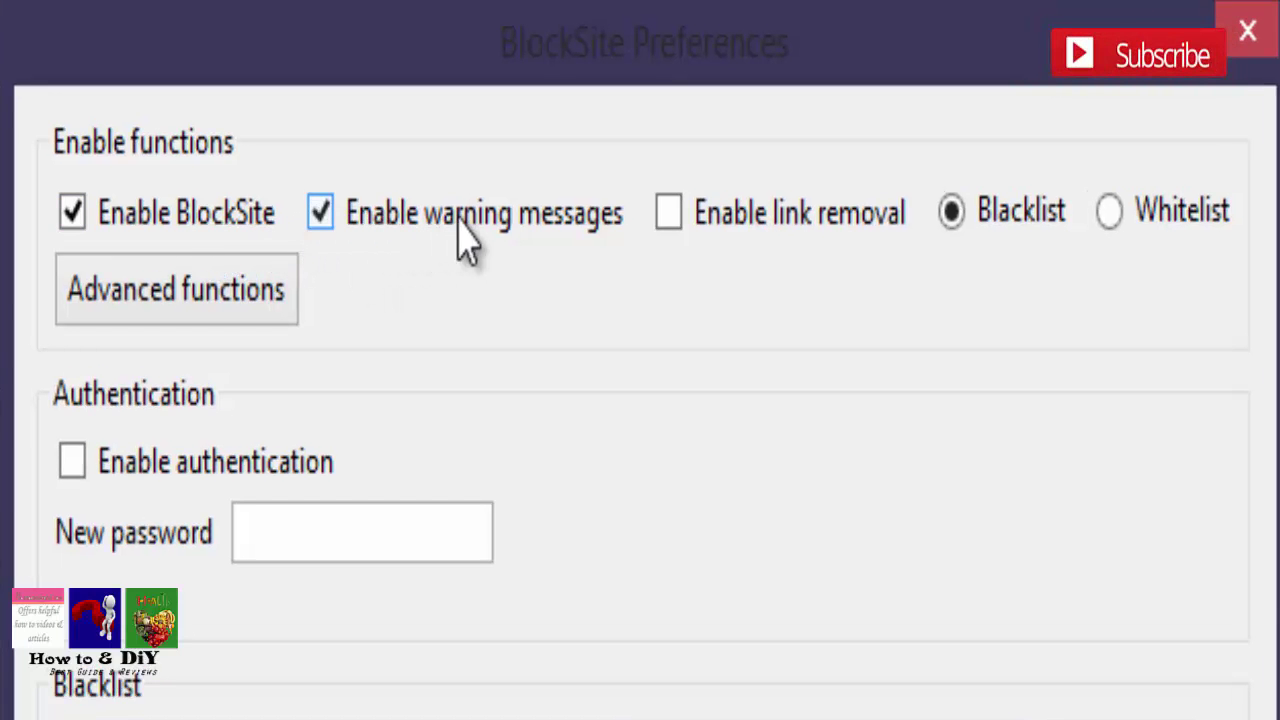
left_click(672, 225)
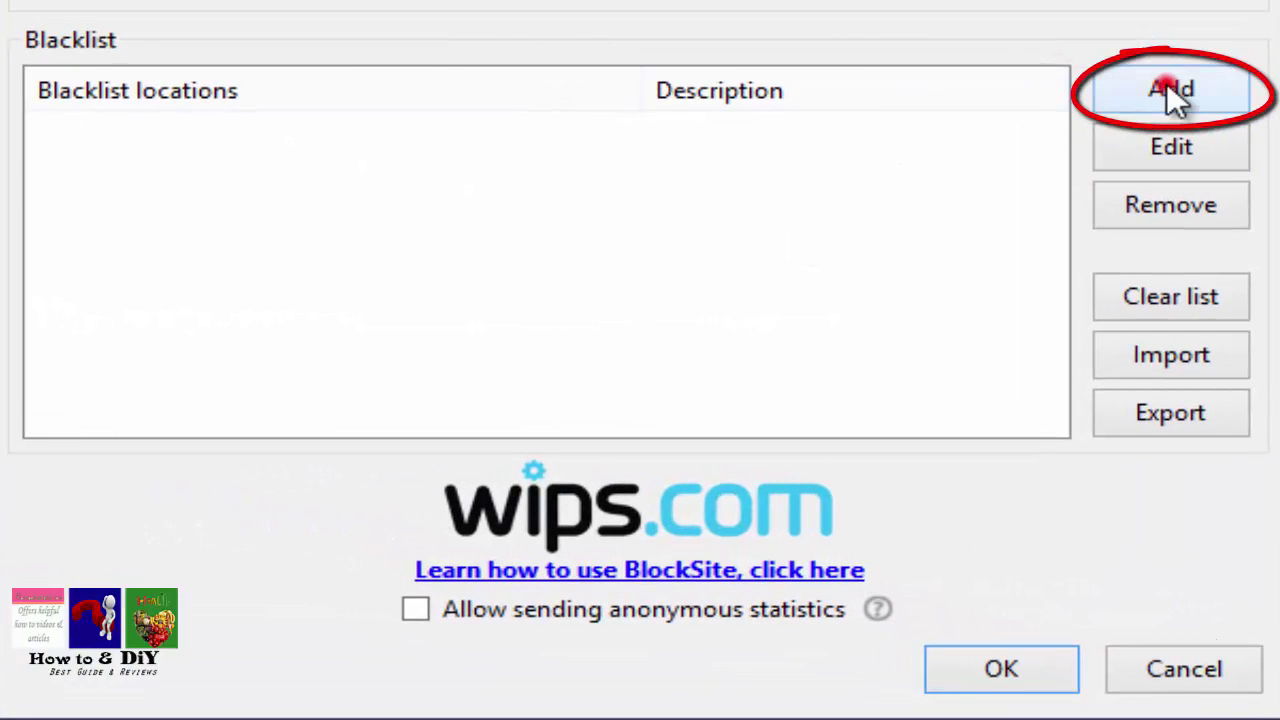
Add facebook.com as a blacklist entry, discarding a second empty entry form.
left_click(1168, 84)
type("www.facebook.com")
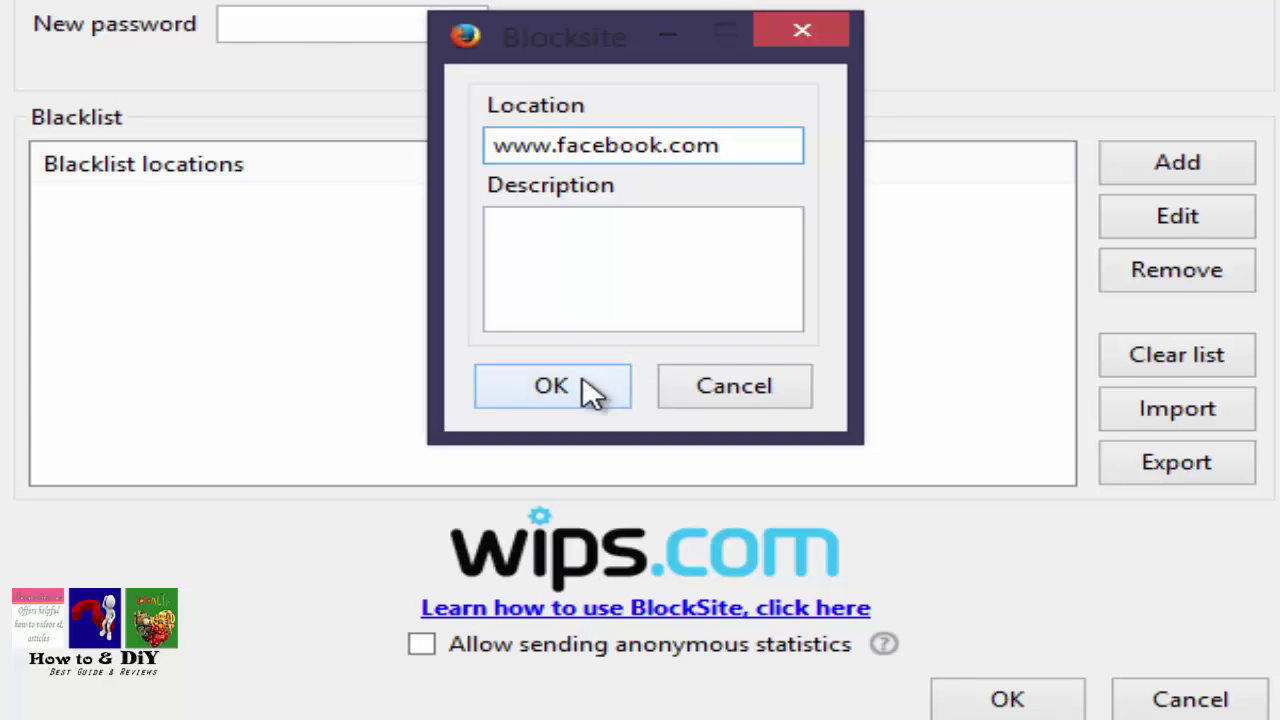
left_click(565, 392)
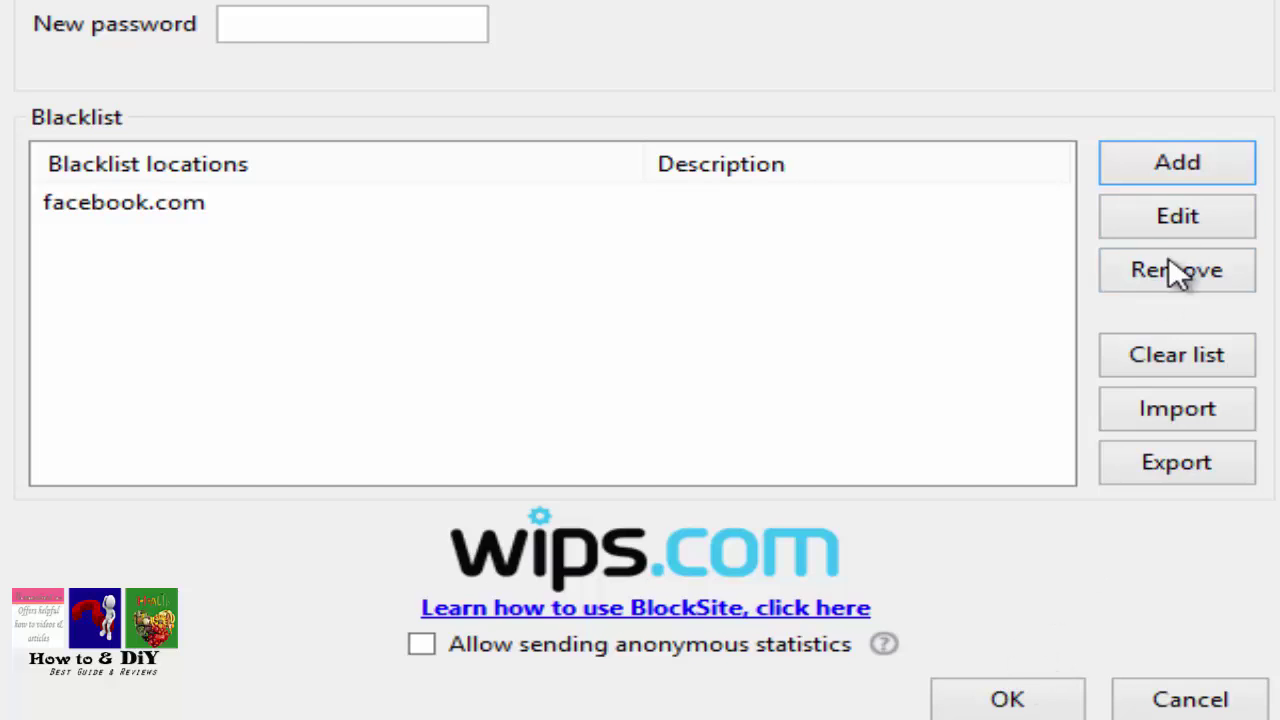
left_click(236, 222)
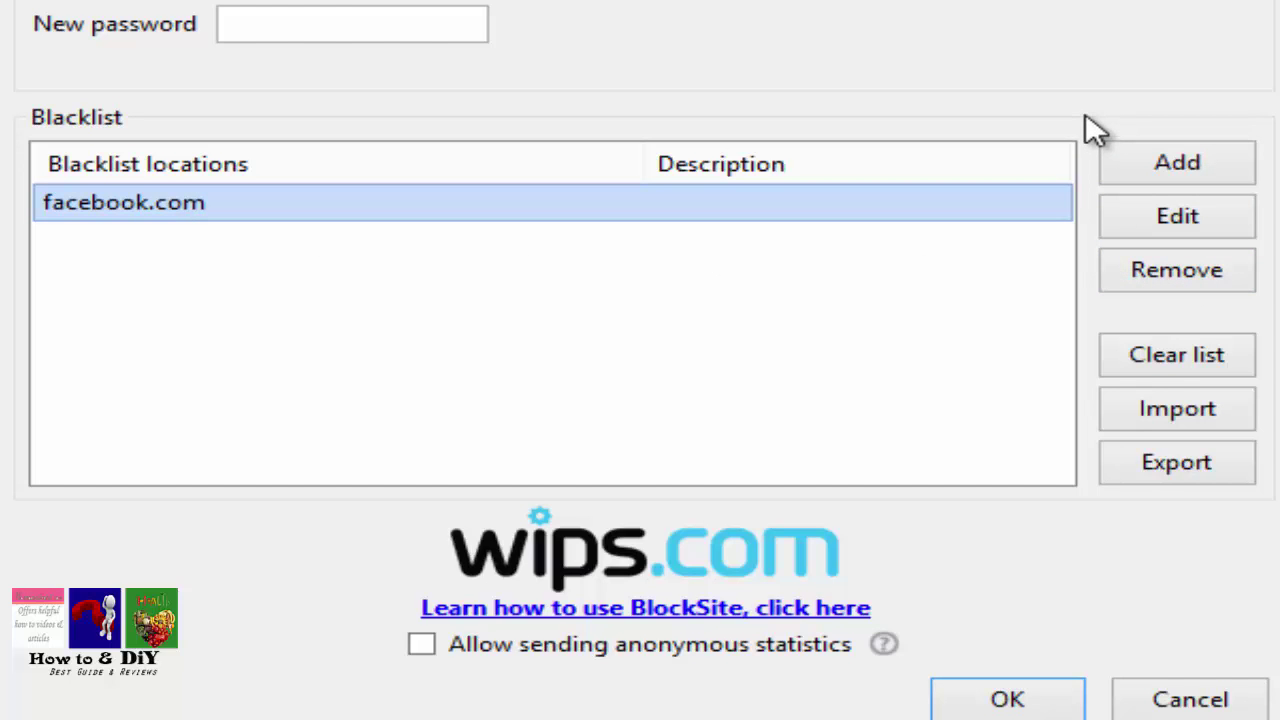
left_click(1153, 158)
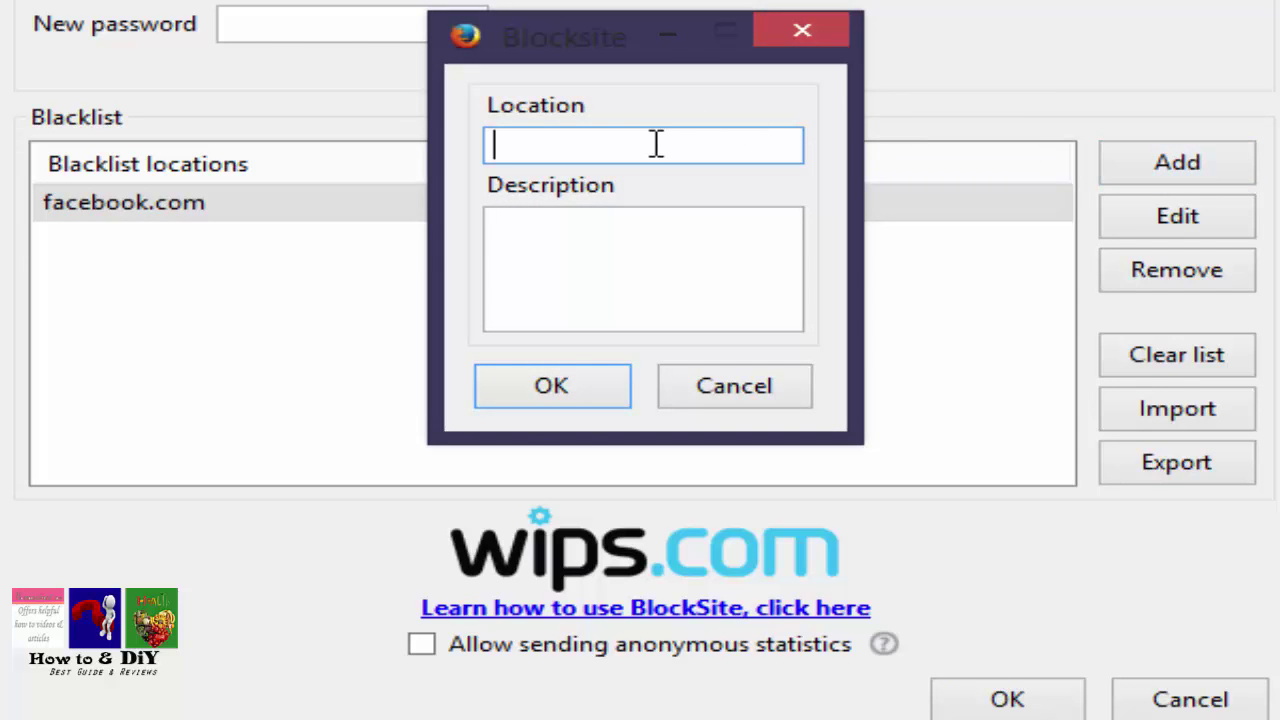
left_click(802, 30)
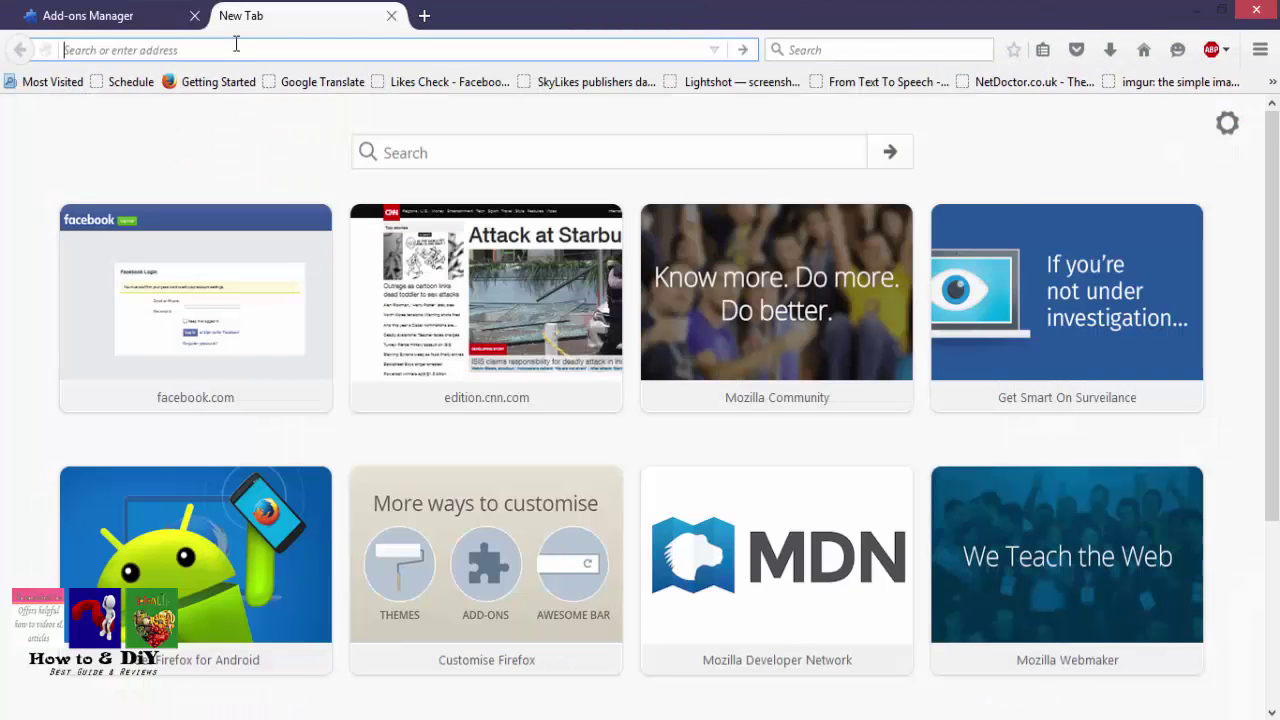
Load facebook.com, see the Block Site 'not loaded' notice, and dismiss it.
type("facebook.com/")
key("Return")
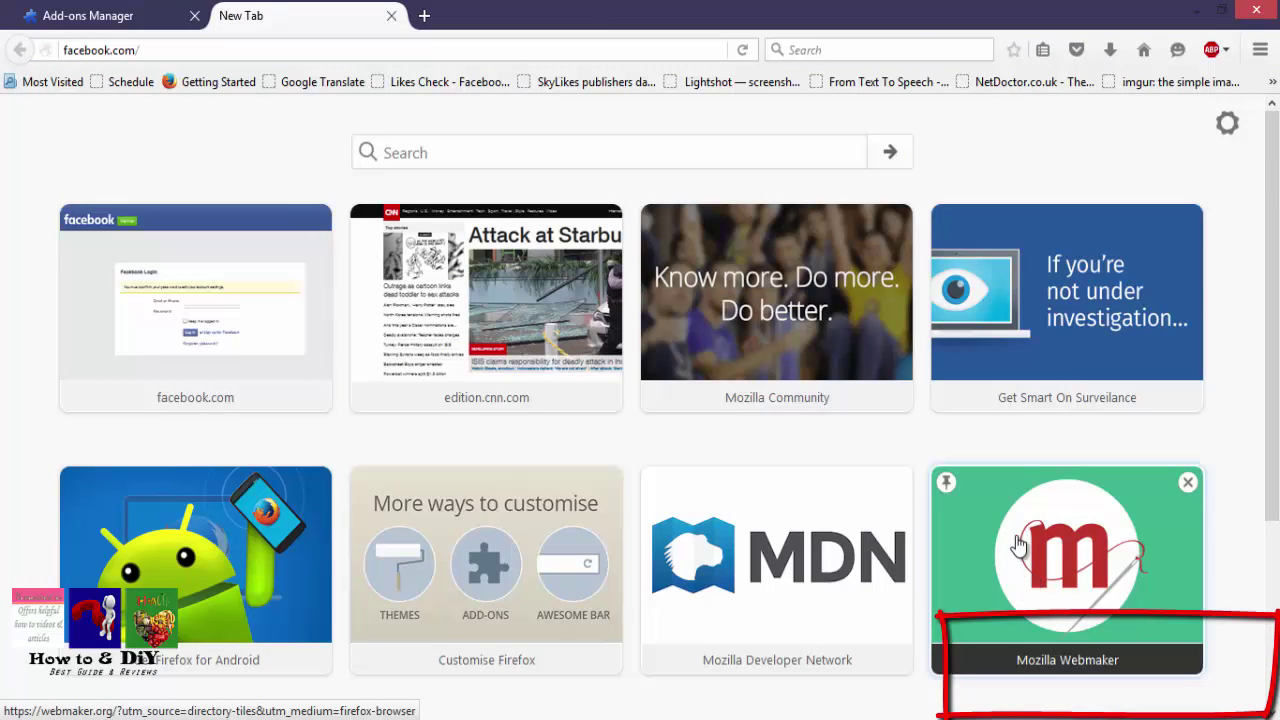
left_click(343, 49)
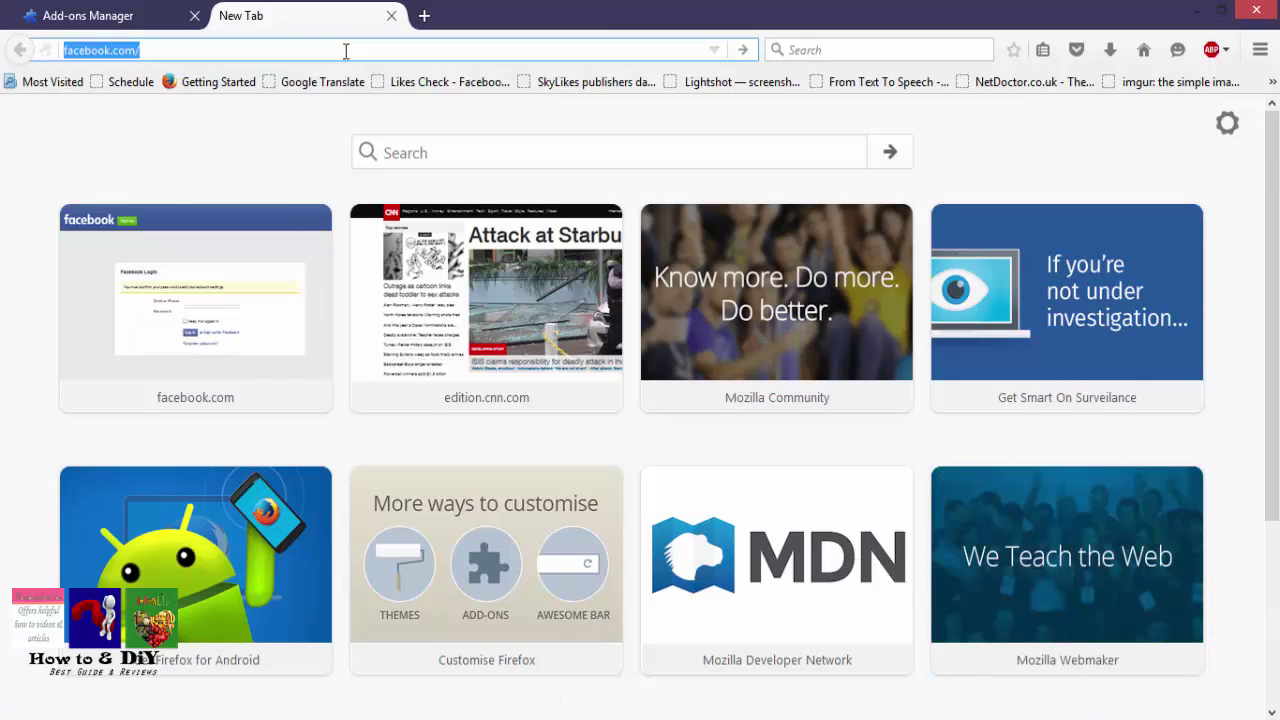
key("Return")
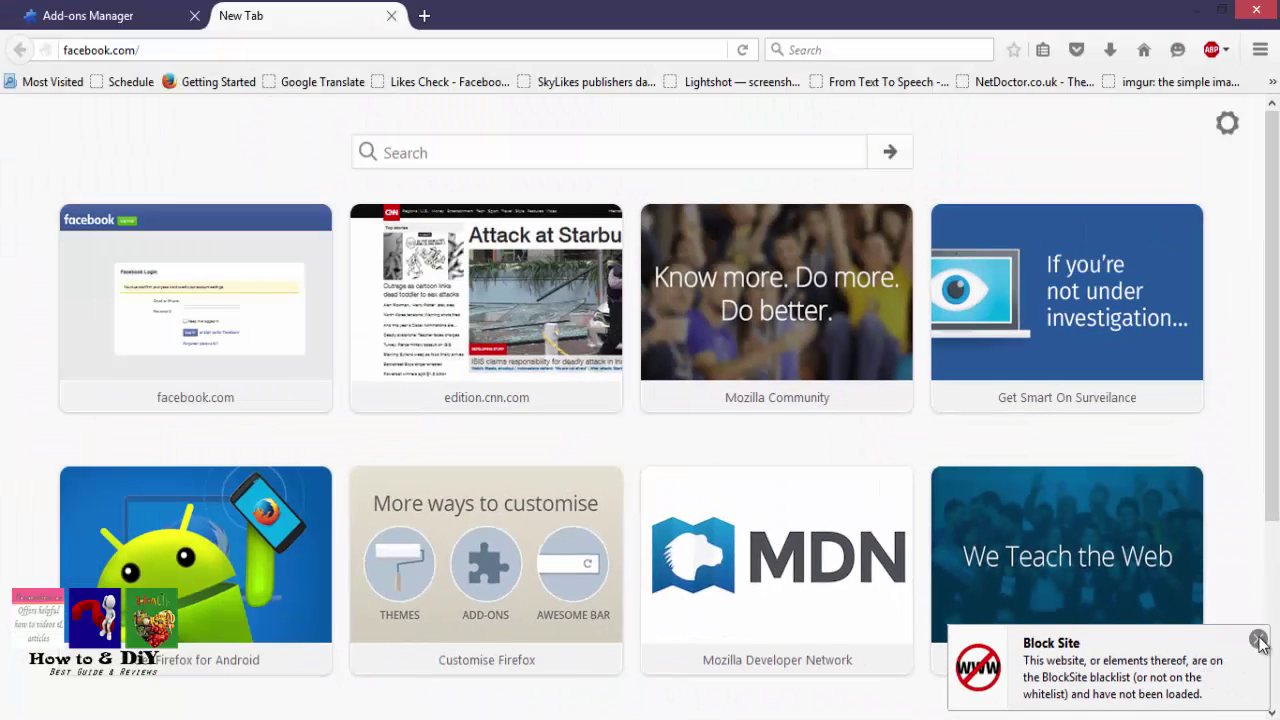
left_click(1259, 639)
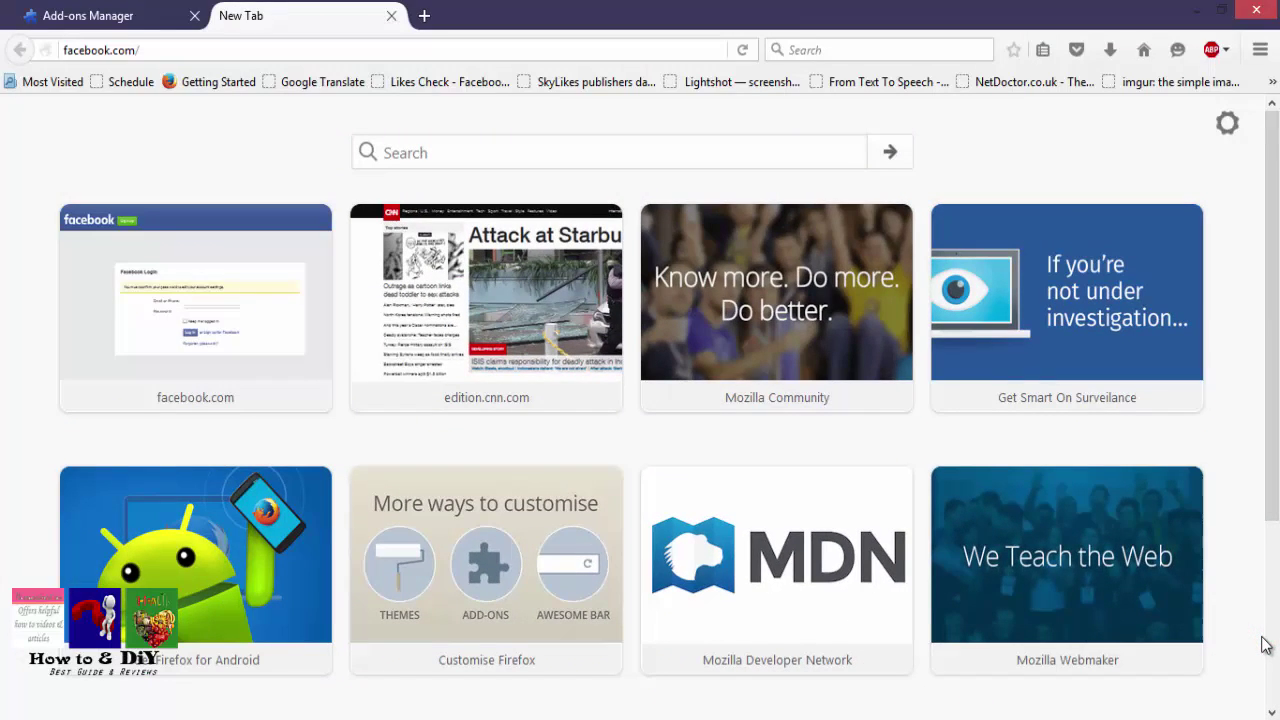